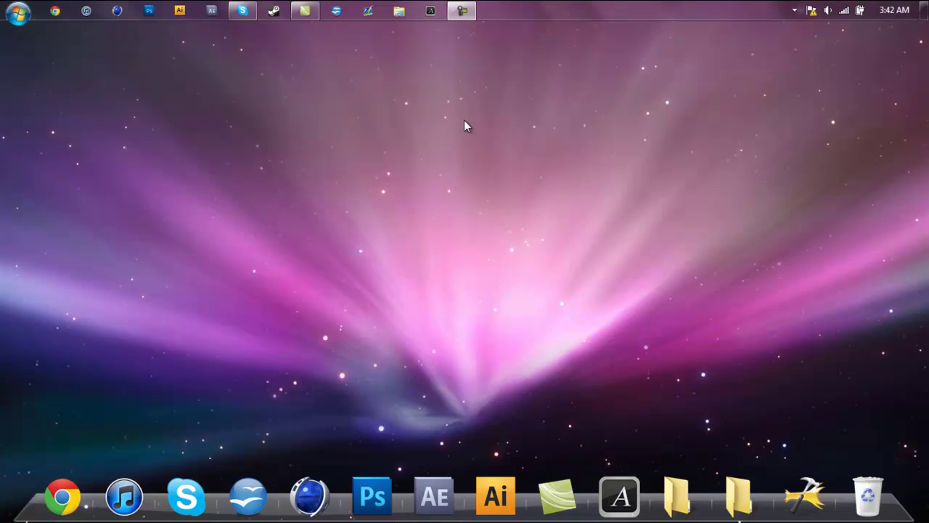
- Search the Start menu for 'font'
click(17, 11)
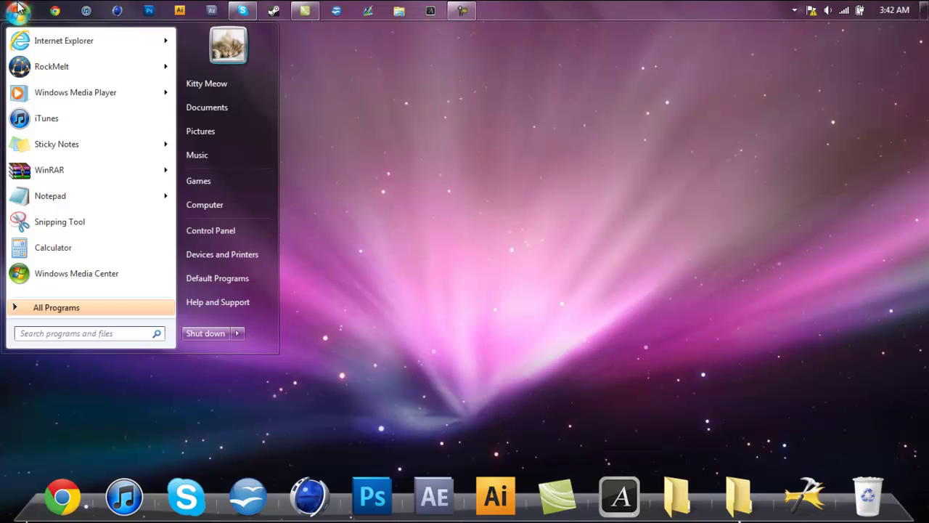
text(font)
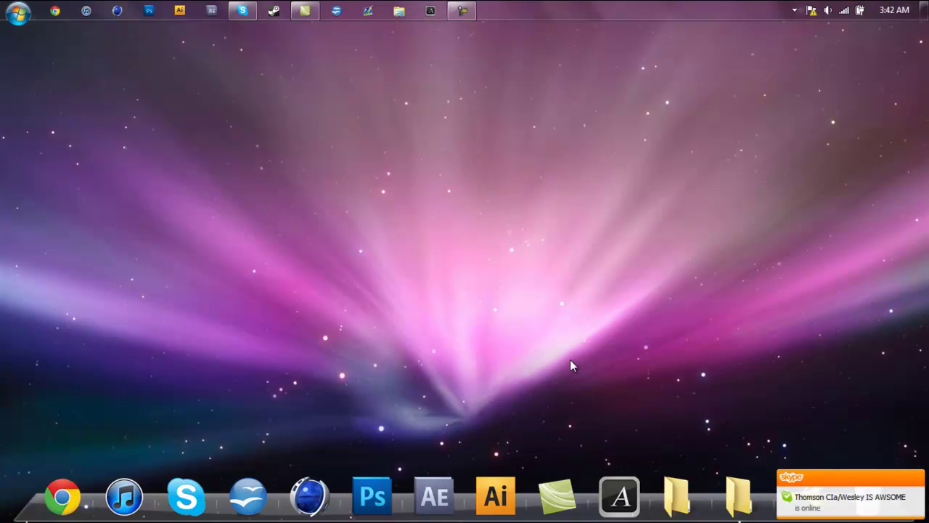
- Launch NexusFont and compare the details of 11S01 Black Tuesday and the next font
click(620, 506)
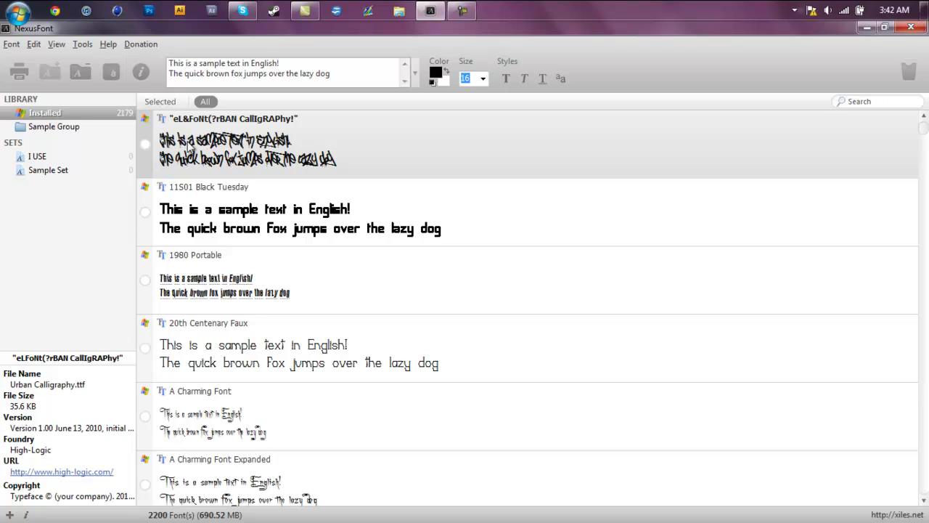
click(231, 217)
click(243, 159)
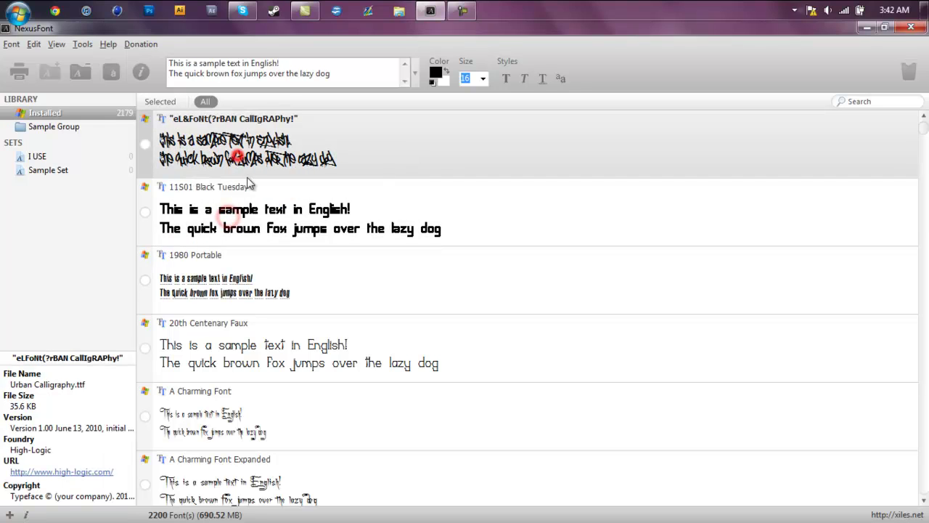
click(254, 217)
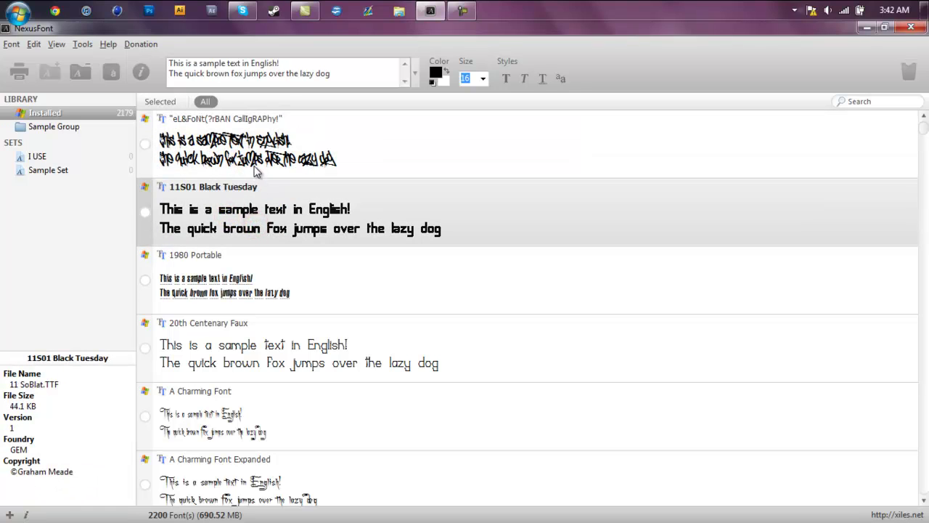
click(254, 164)
click(295, 216)
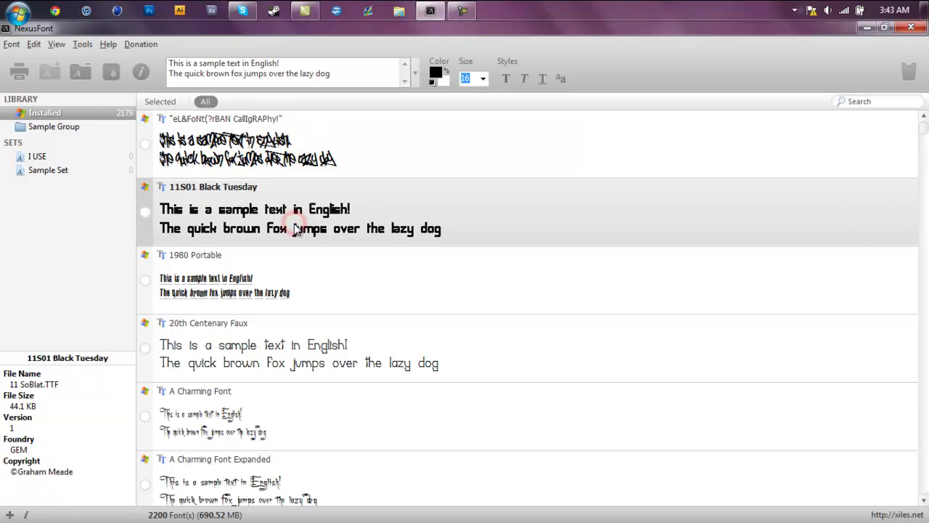
scroll(294, 210, down, 2)
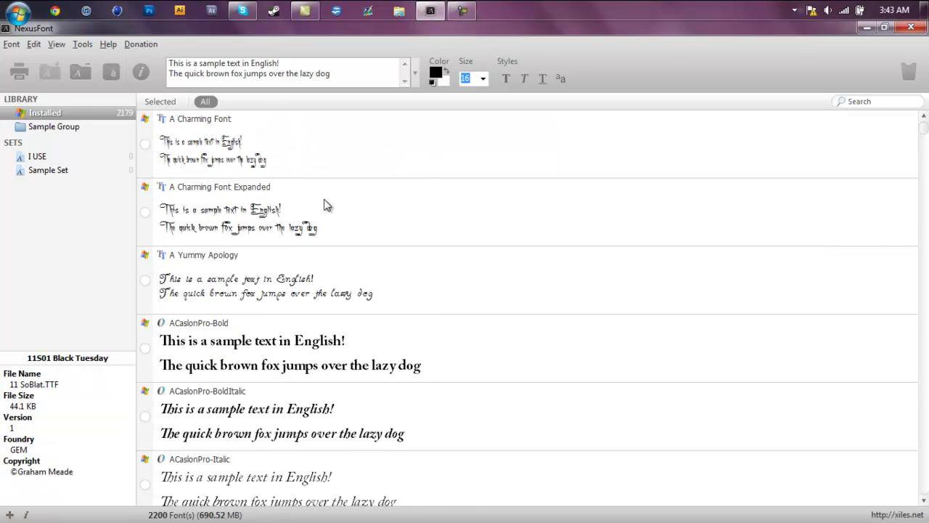
scroll(732, 235, down, 2)
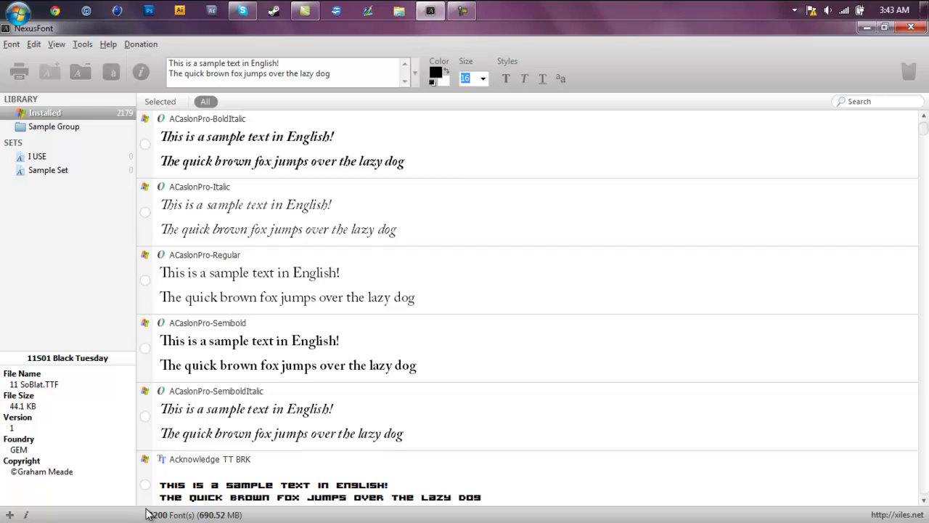
scroll(240, 406, down, 2)
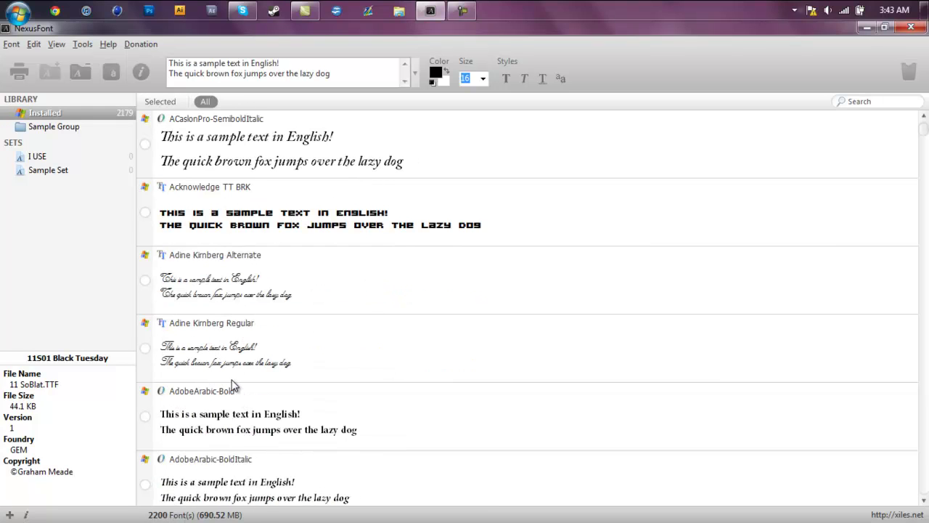
scroll(232, 380, down, 8)
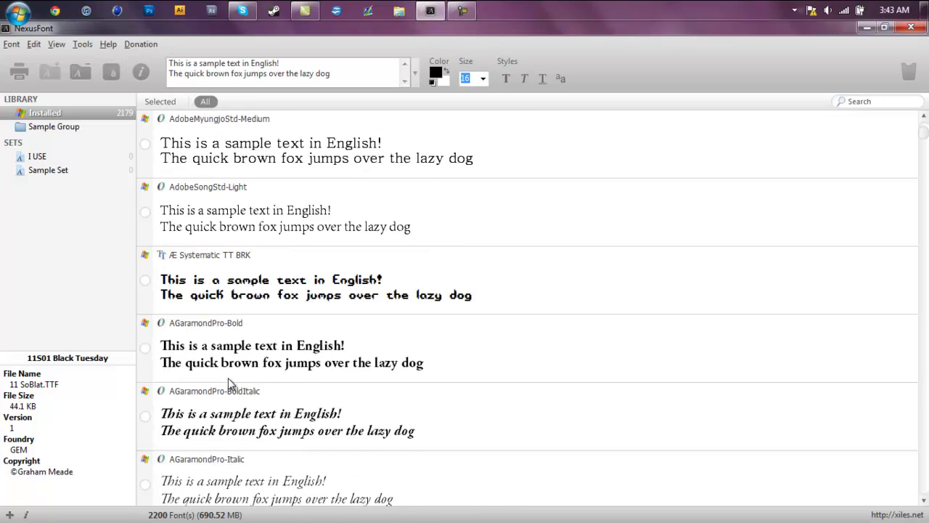
scroll(228, 378, down, 2)
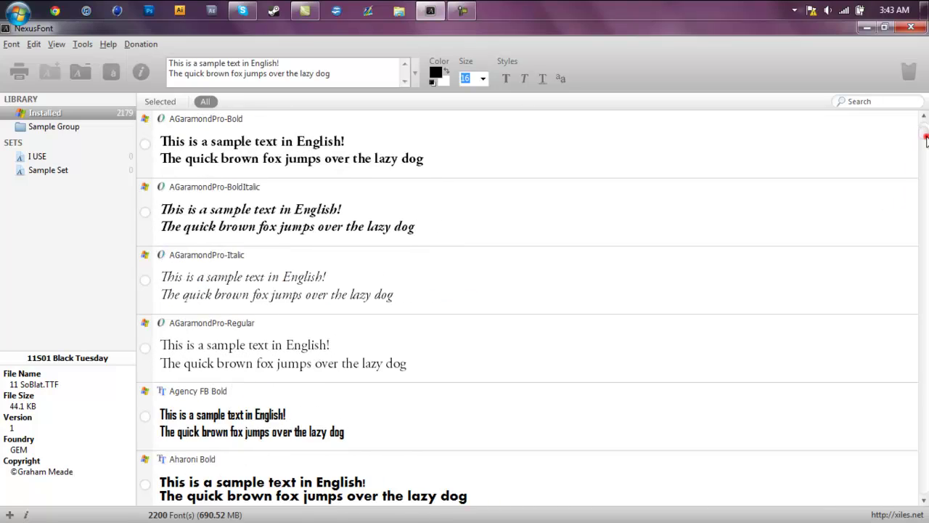
drag(925, 138, 887, 98)
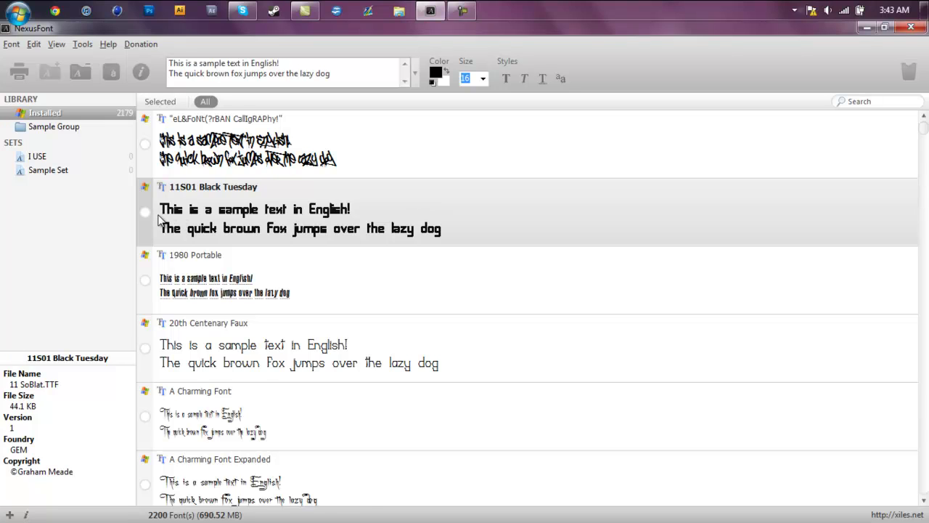
- Mark Globus, Globus Shadow and Gorlock Bold for uninstalling
scroll(160, 219, down, 5)
scroll(755, 245, down, 20)
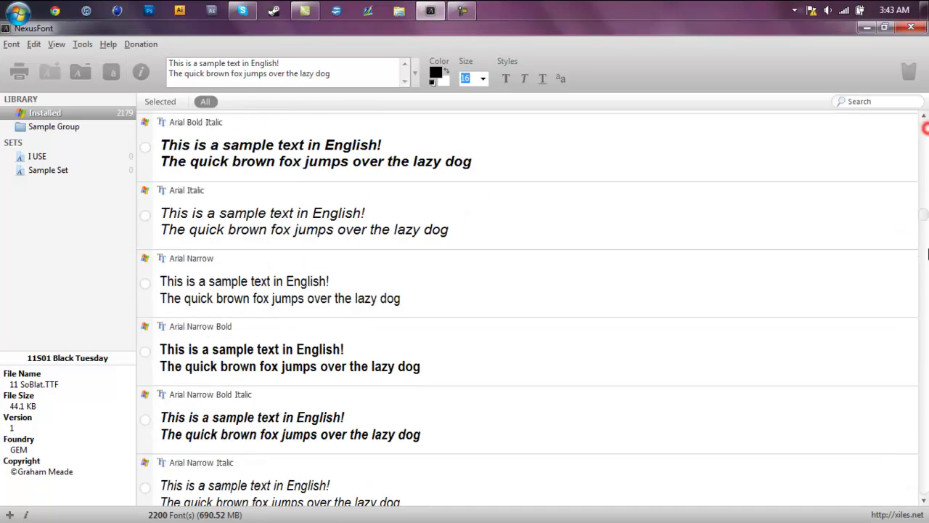
click(253, 204)
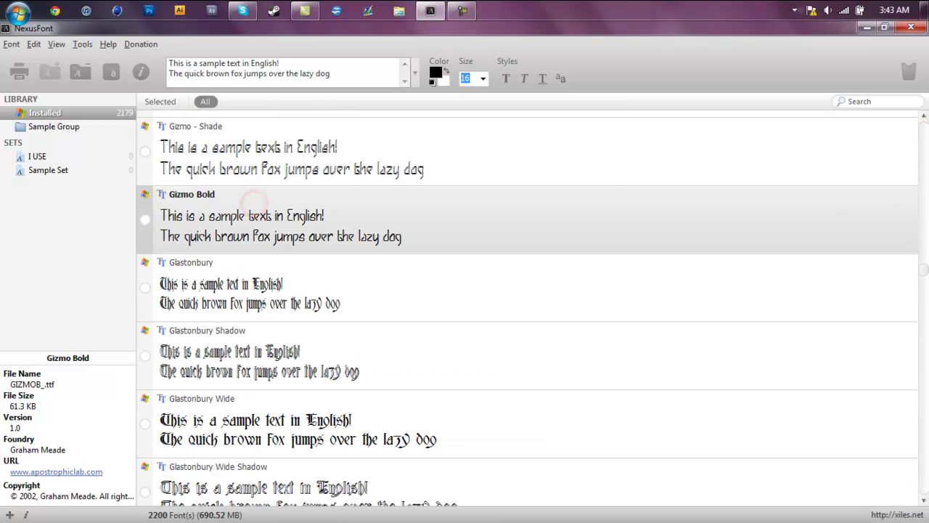
scroll(188, 262, down, 4)
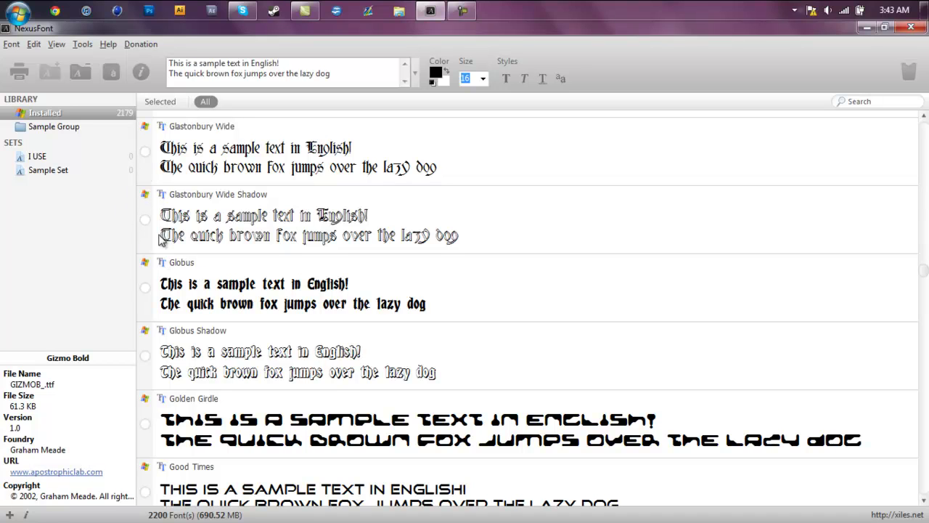
click(141, 296)
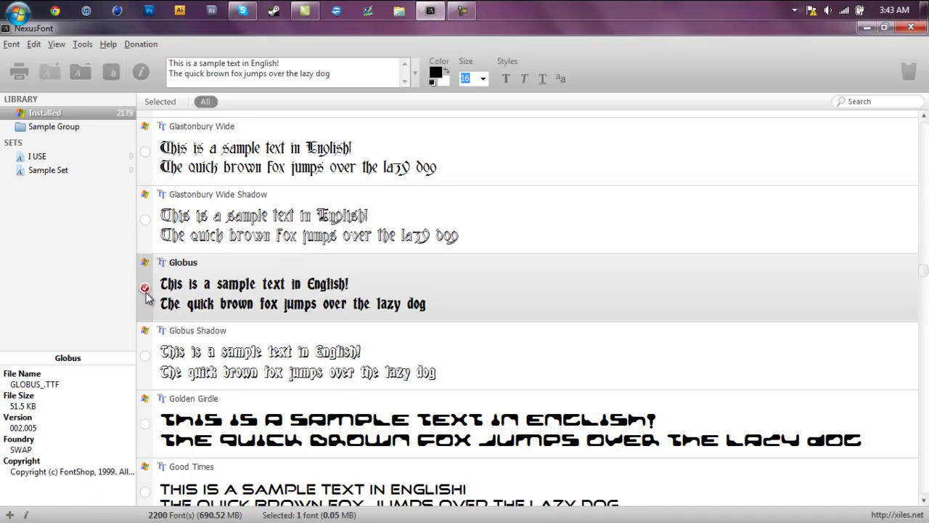
scroll(152, 305, down, 5)
scroll(159, 305, up, 3)
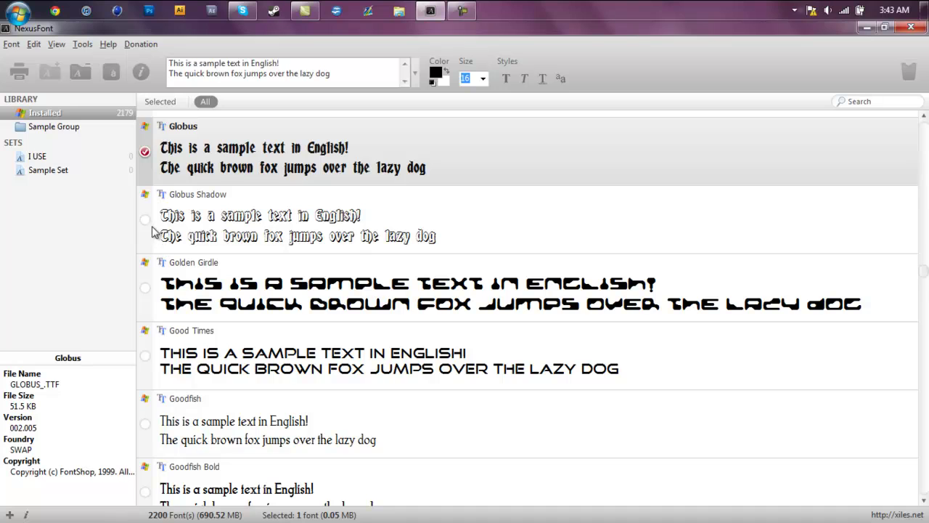
click(145, 219)
scroll(154, 306, down, 2)
scroll(151, 305, down, 8)
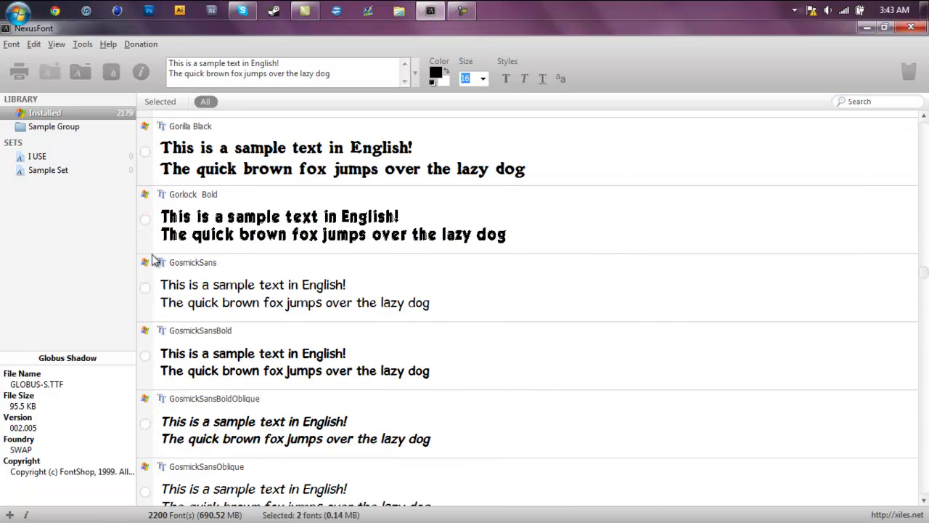
click(145, 220)
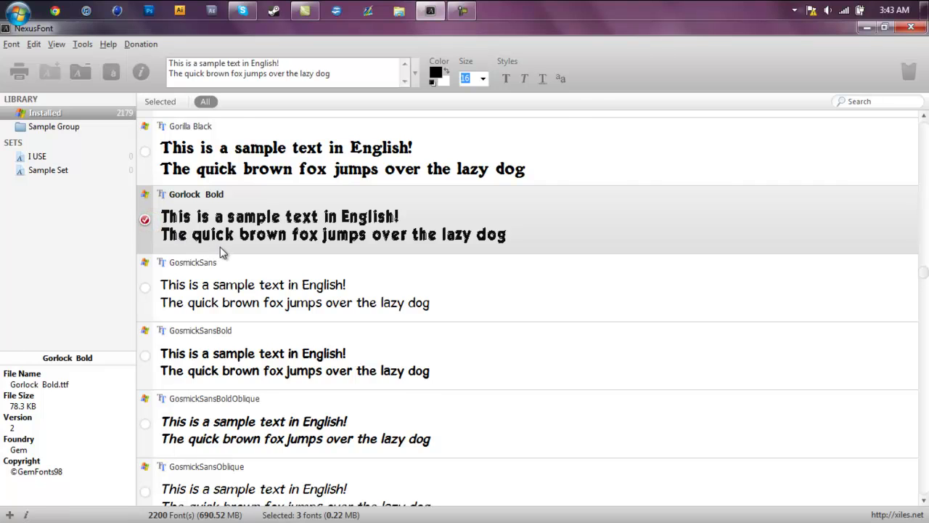
scroll(216, 244, up, 1)
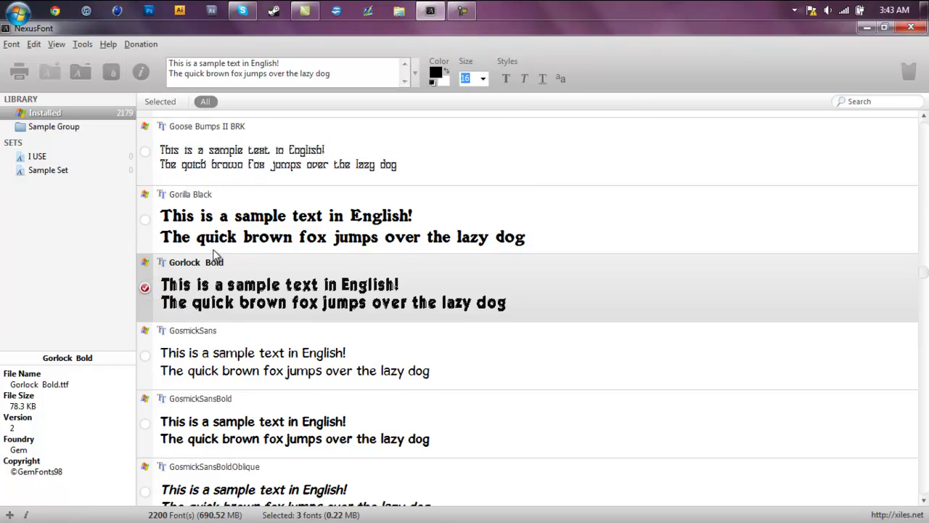
- Uninstall the three marked fonts, confirming the dialog and the User Account Control prompt
click(88, 73)
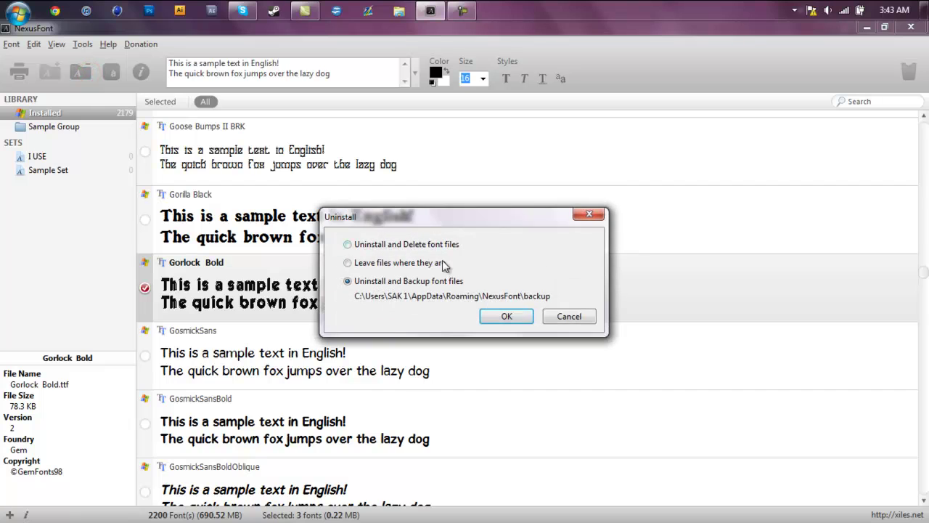
click(491, 315)
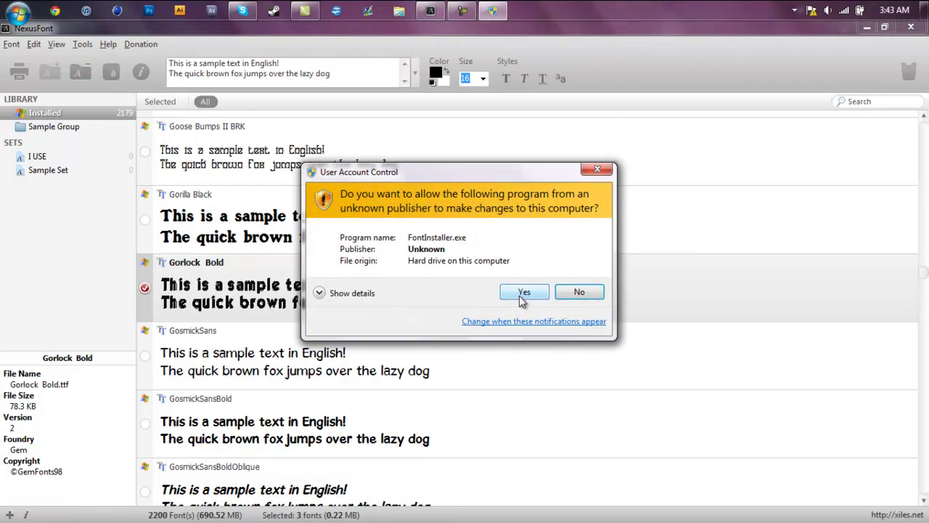
click(521, 294)
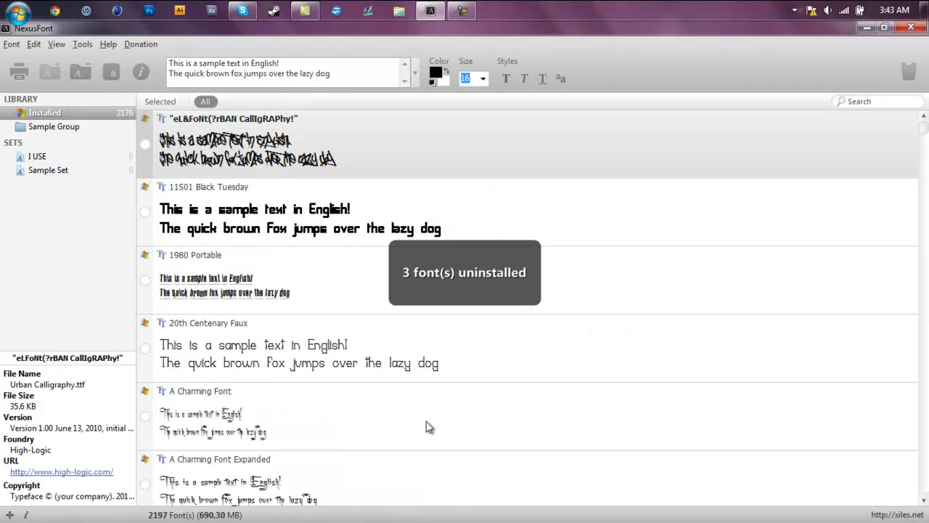
scroll(359, 384, down, 10)
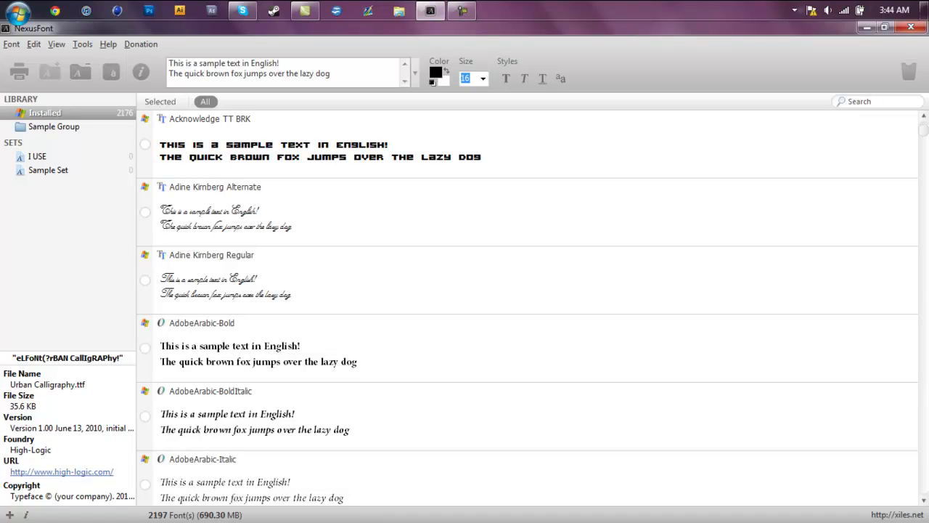
click(53, 261)
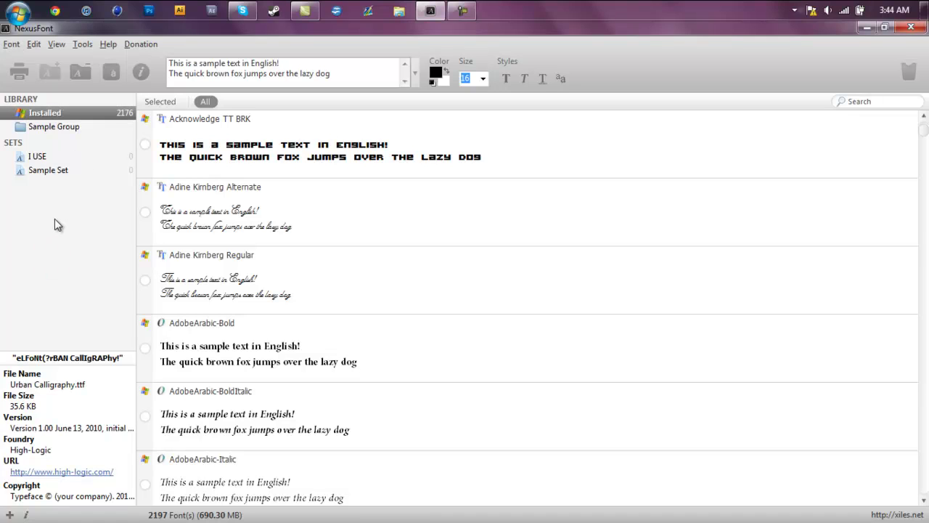
- Add a set named 'Sans Serif' in the sidebar and open it
right_click(54, 219)
click(77, 244)
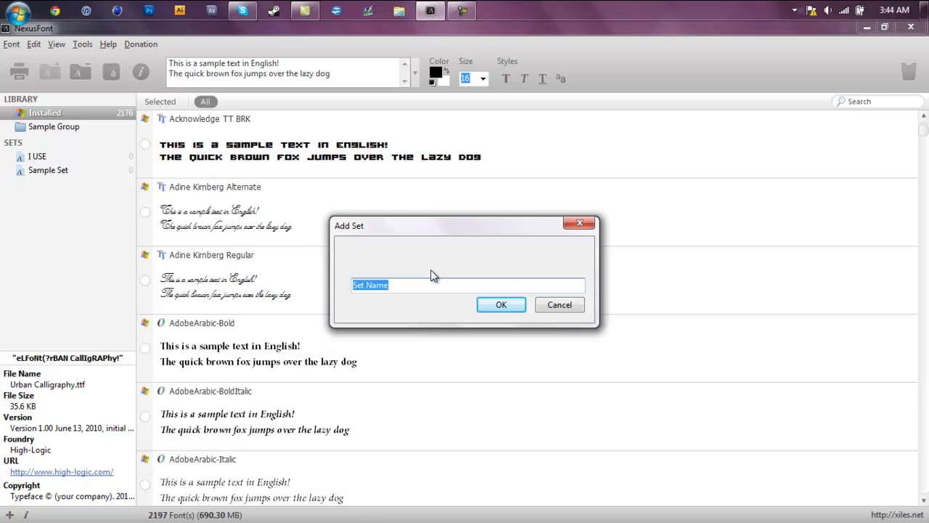
text(Snas)
key(BackSpace)
key(BackSpace)
key(BackSpace)
text(ans Serif)
key(Return)
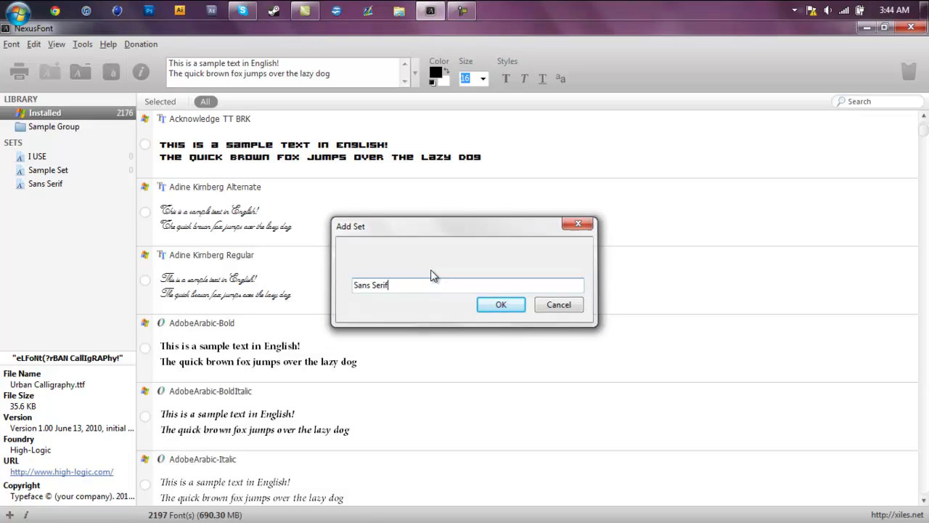
click(72, 184)
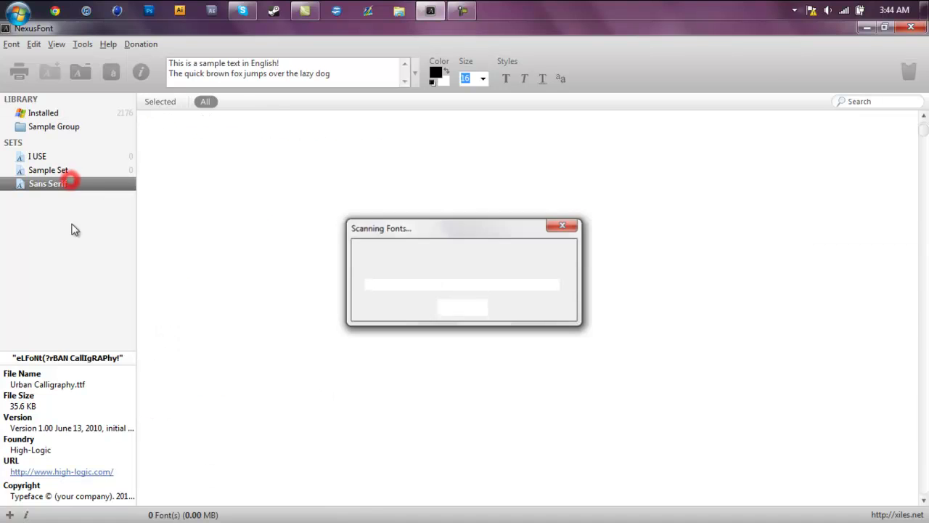
- Search Installed fonts for 'bebas', 'tall dark' and 'knock', dragging each match onto Sans Serif
click(60, 115)
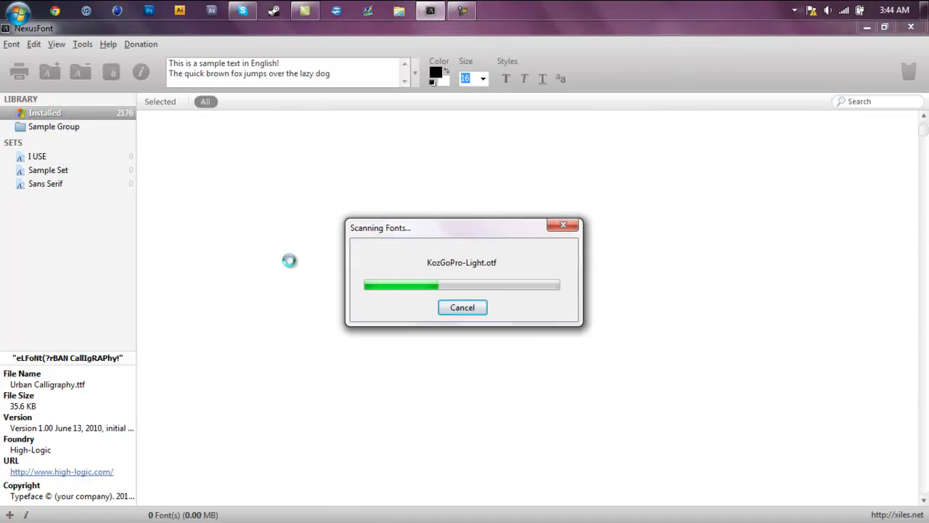
click(849, 101)
text(bebas)
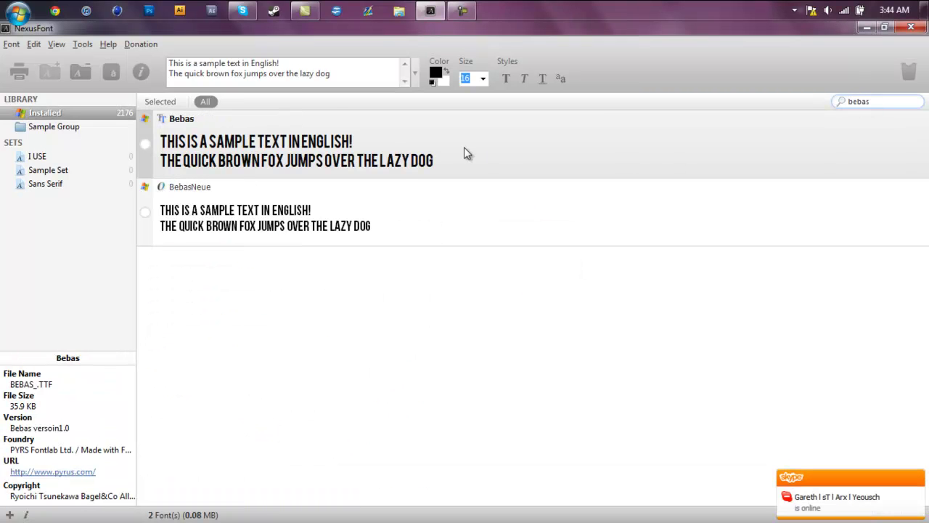
drag(464, 147, 45, 184)
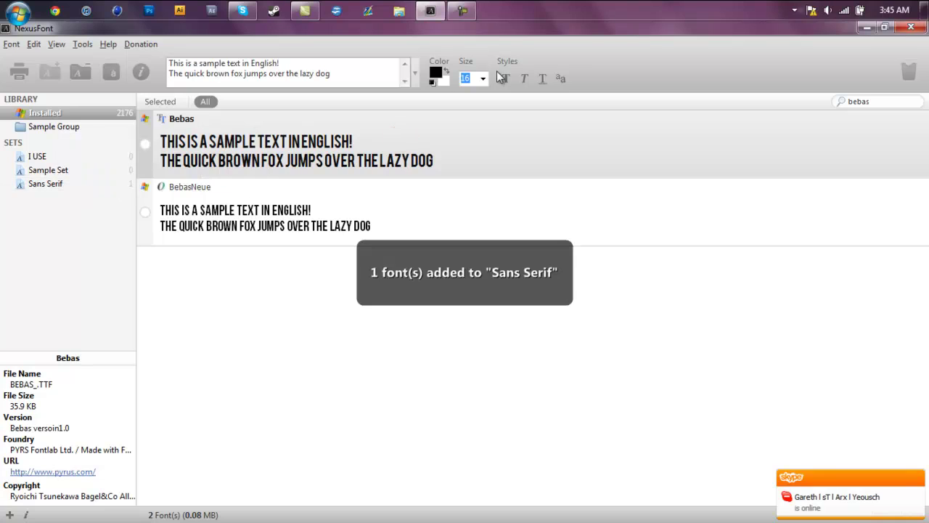
click(903, 100)
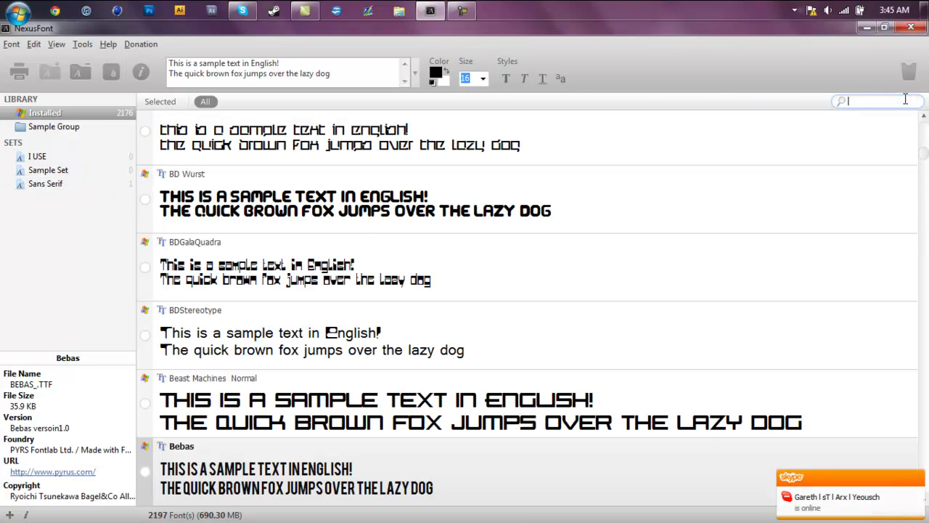
text(tall dark)
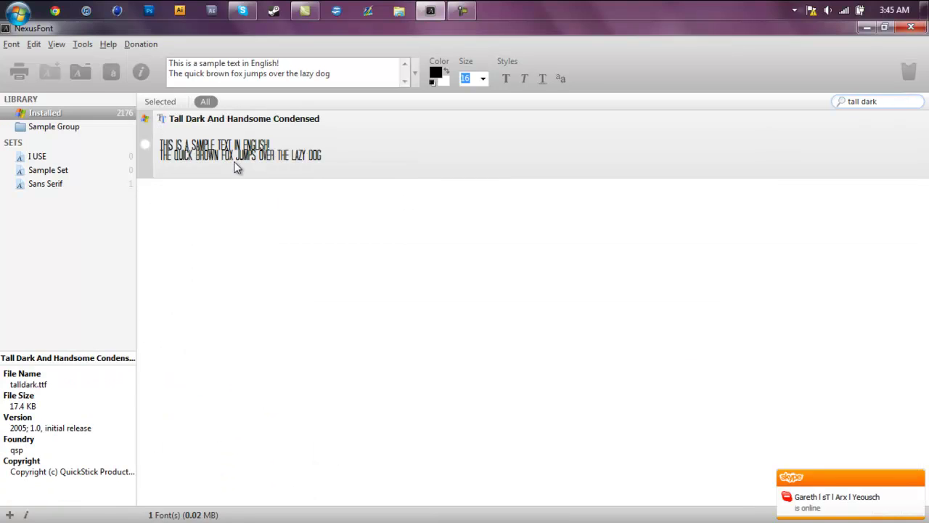
drag(234, 167, 60, 188)
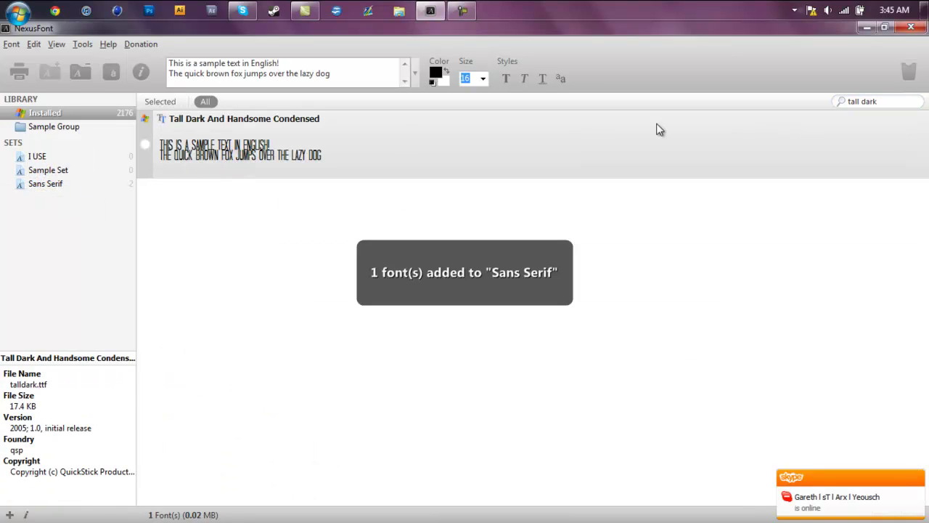
click(875, 101)
text(kn)
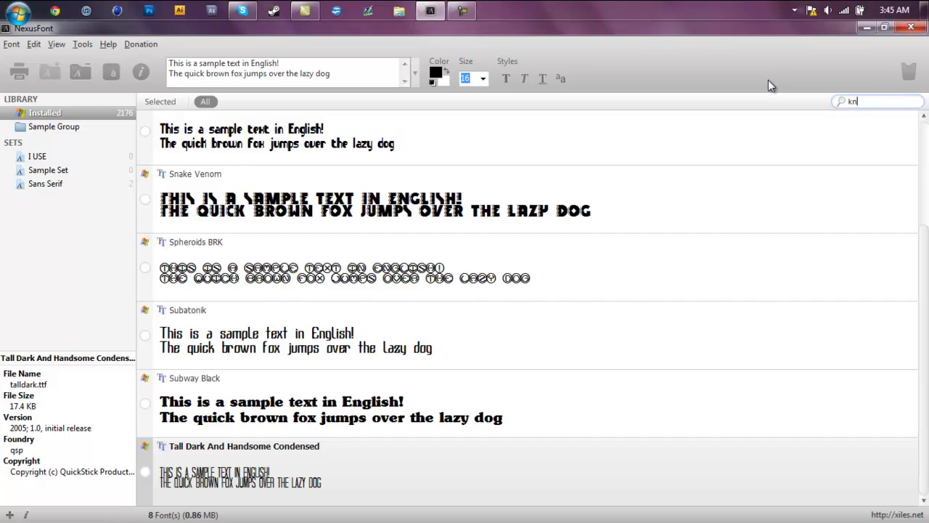
text(ock)
drag(388, 143, 112, 185)
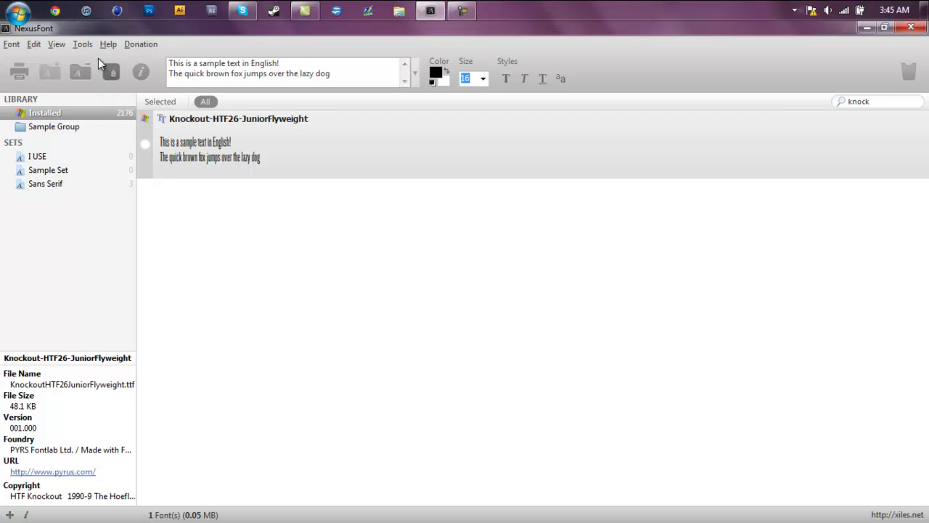
click(46, 206)
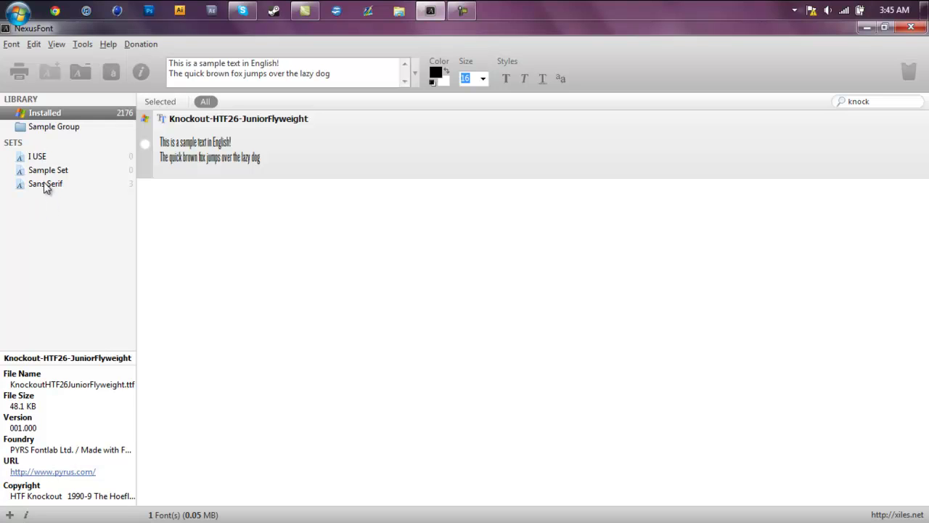
- Open the Sans Serif set and view Knockout-HTF26-JuniorFlyweight's file details
click(44, 183)
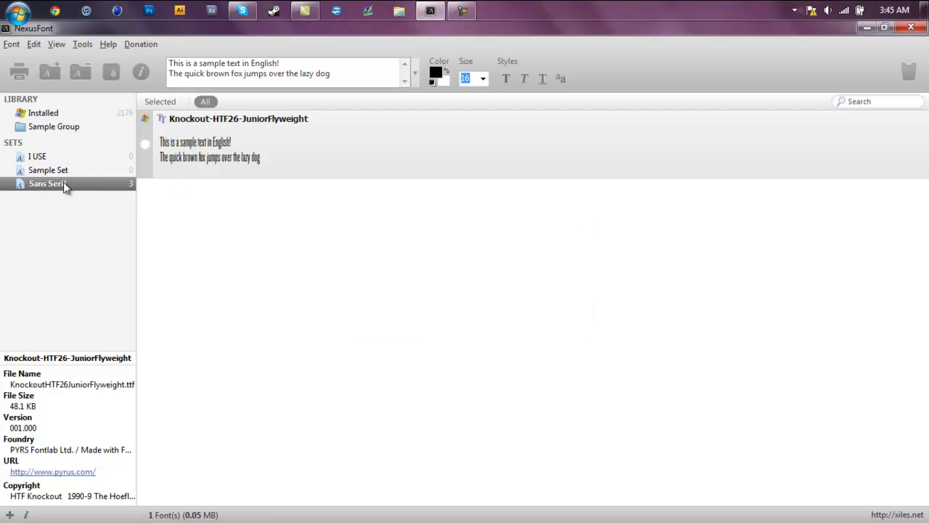
click(78, 183)
click(69, 113)
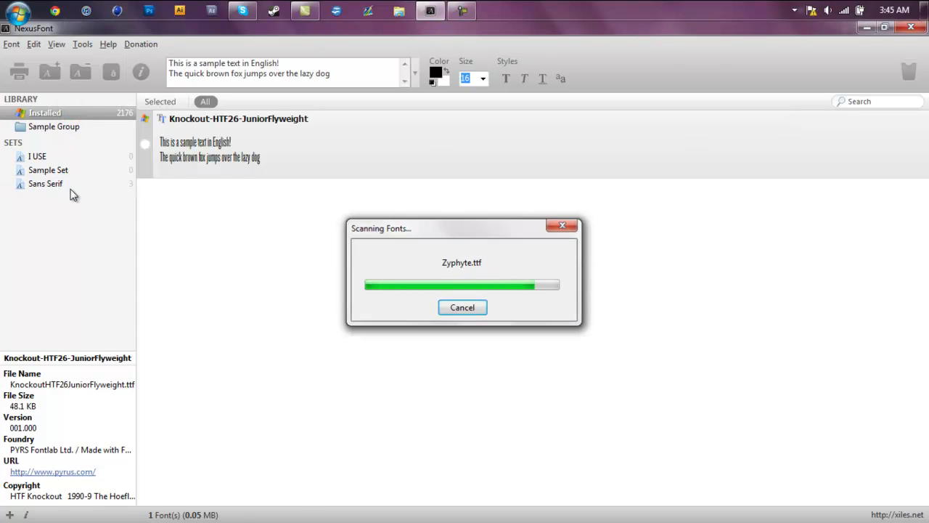
click(58, 184)
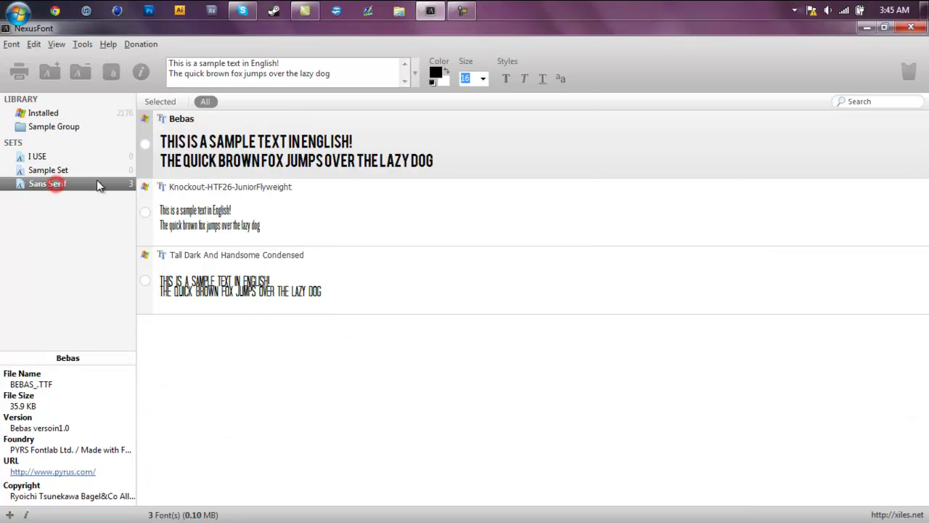
click(208, 321)
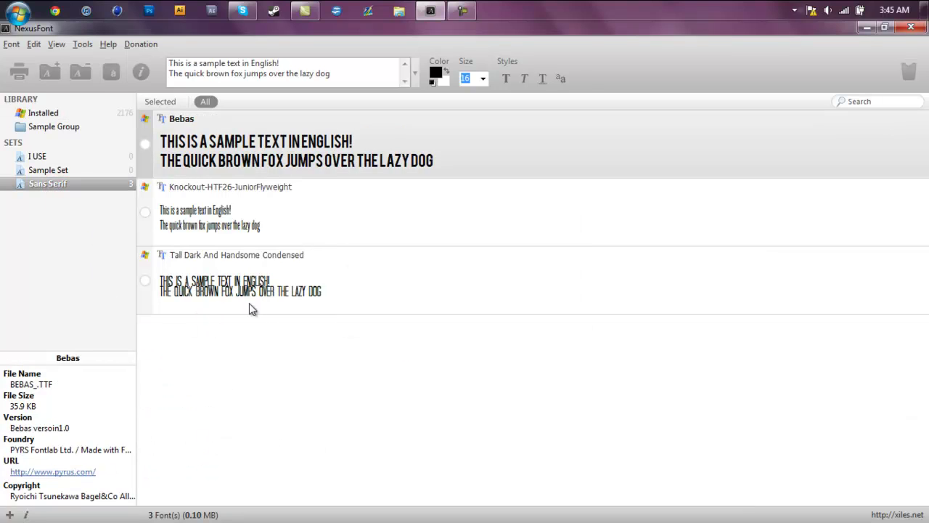
click(228, 218)
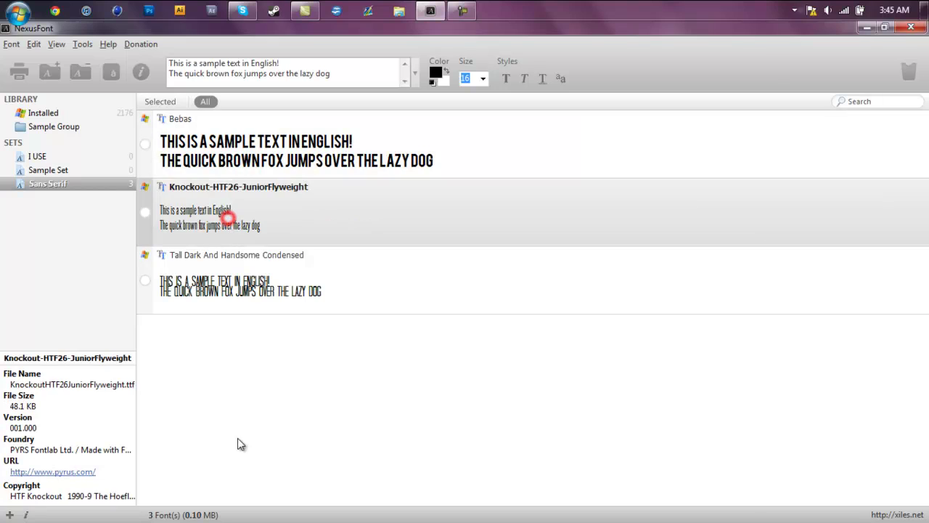